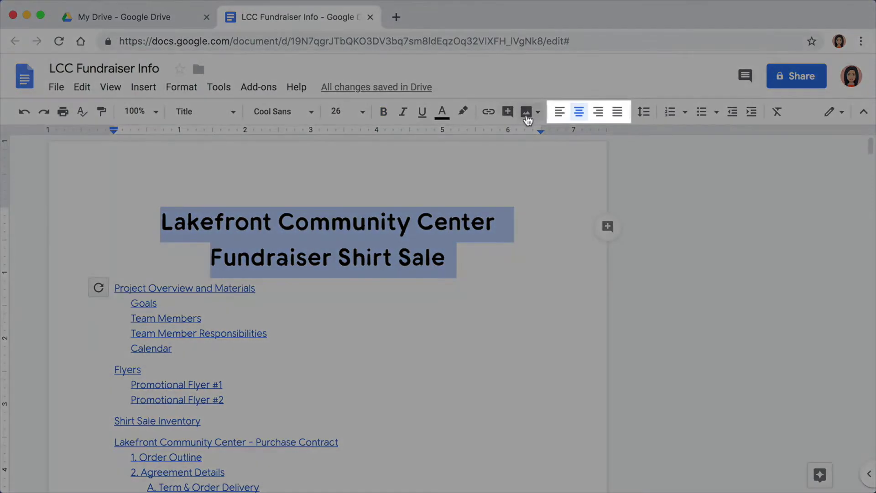
Try left alignment on the selected two-line document title, and return it to center alignment
click(560, 114)
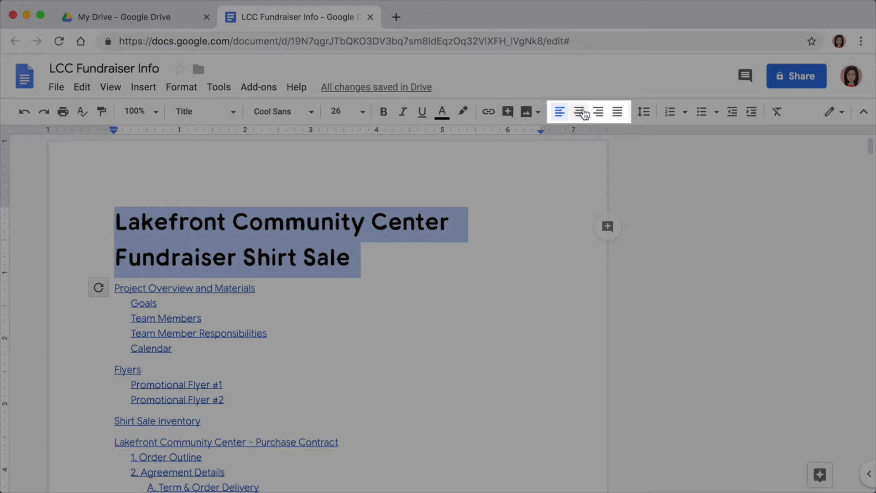
click(581, 115)
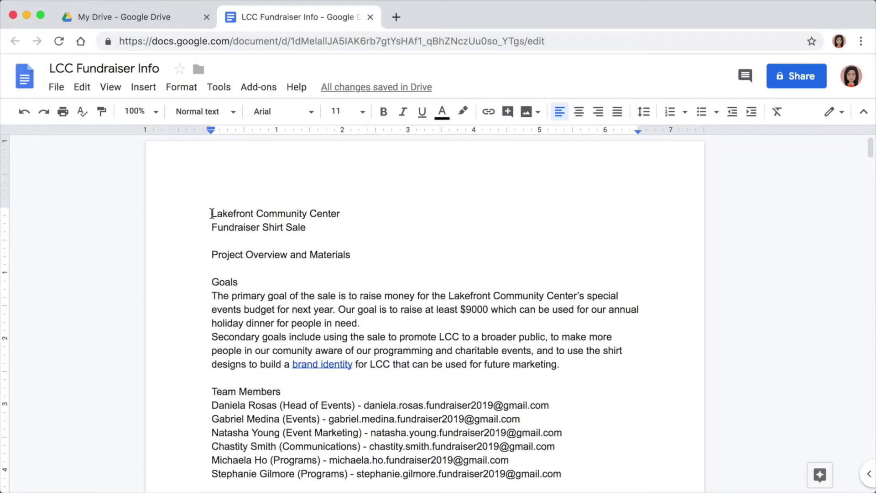
Center the title lines "Lakefront Community Center" and "Fundraiser Shirt Sale" and the heading "Project Overview and Materials"
drag(212, 213, 346, 222)
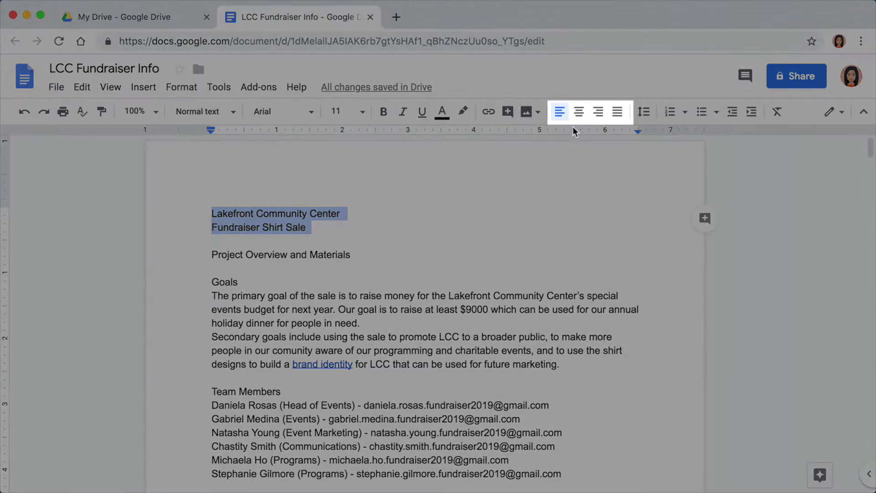
click(580, 113)
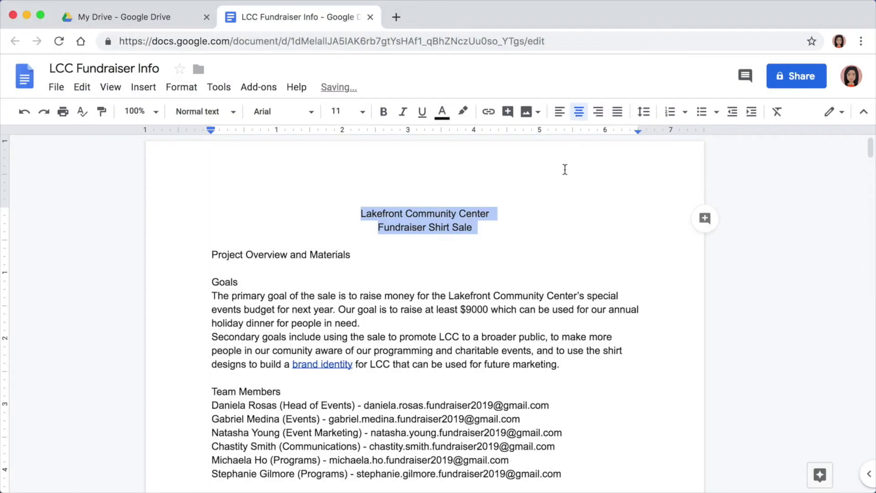
drag(210, 254, 360, 254)
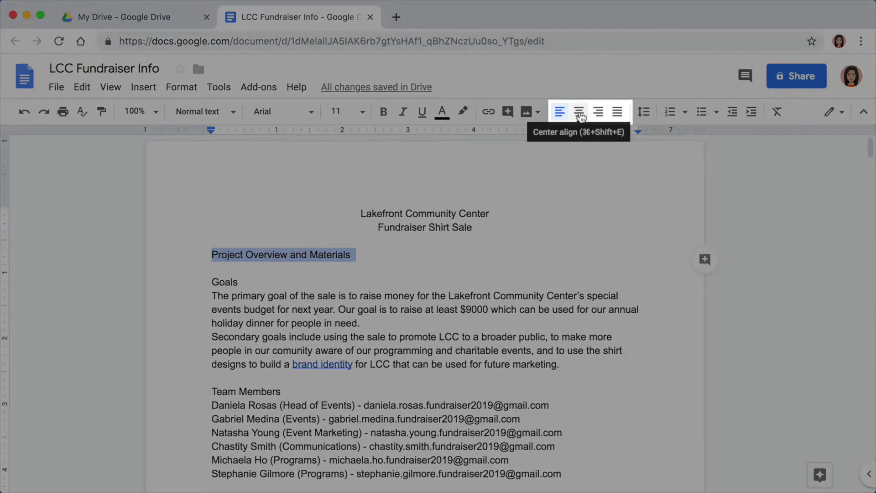
click(579, 114)
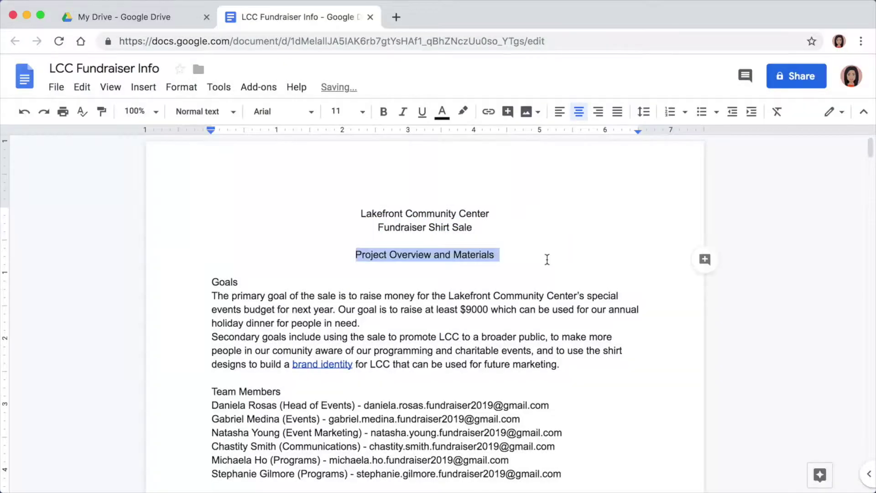
click(549, 258)
Center the "Flyers" heading at the start of the second page
scroll(549, 258, down, 15)
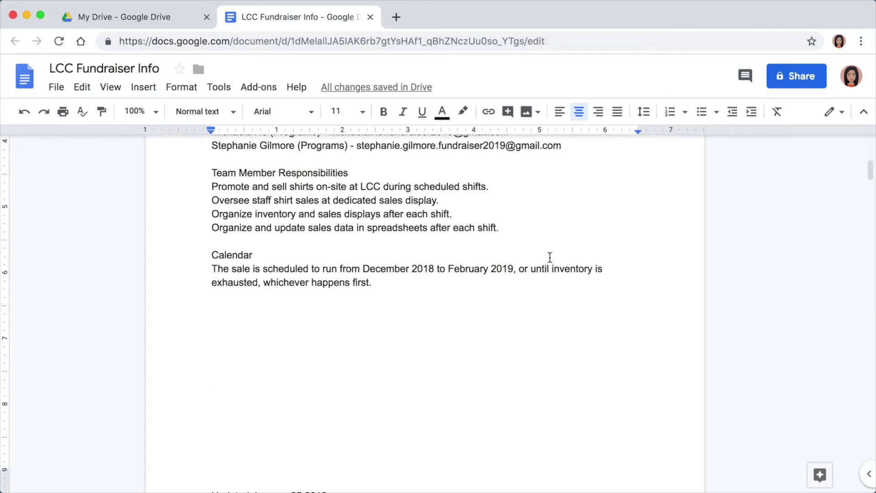
scroll(550, 257, down, 5)
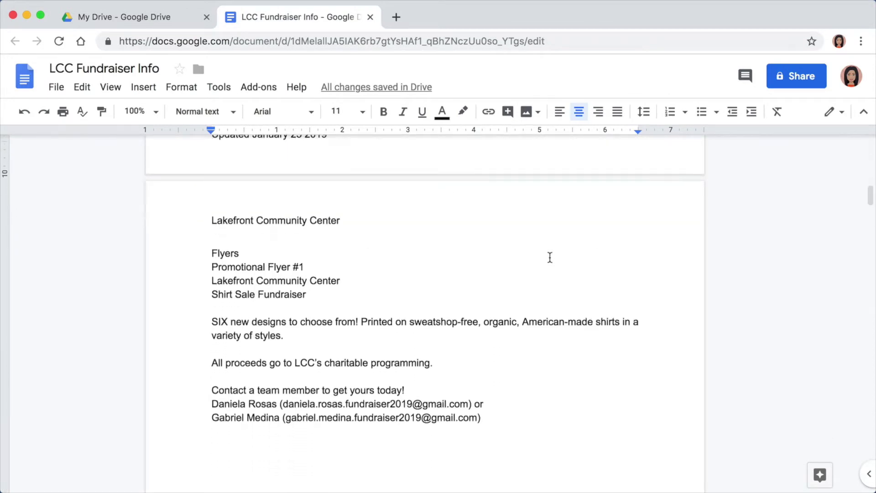
scroll(550, 257, down, 2)
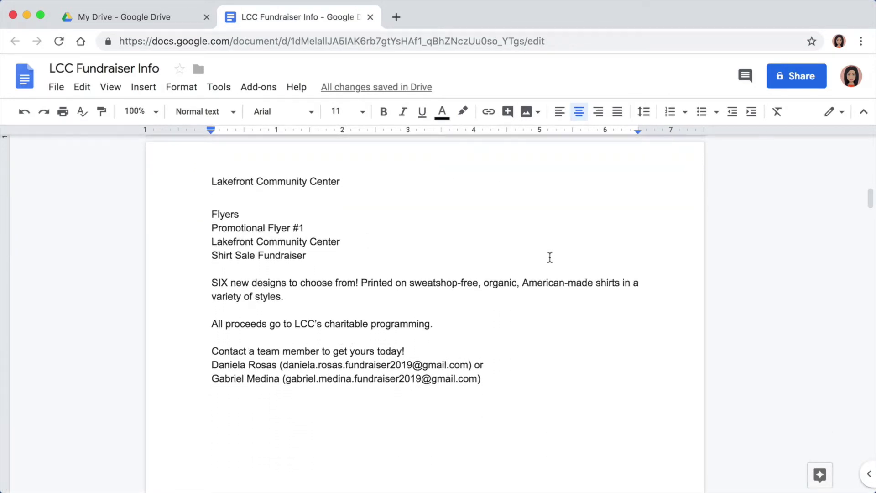
scroll(550, 258, down, 1)
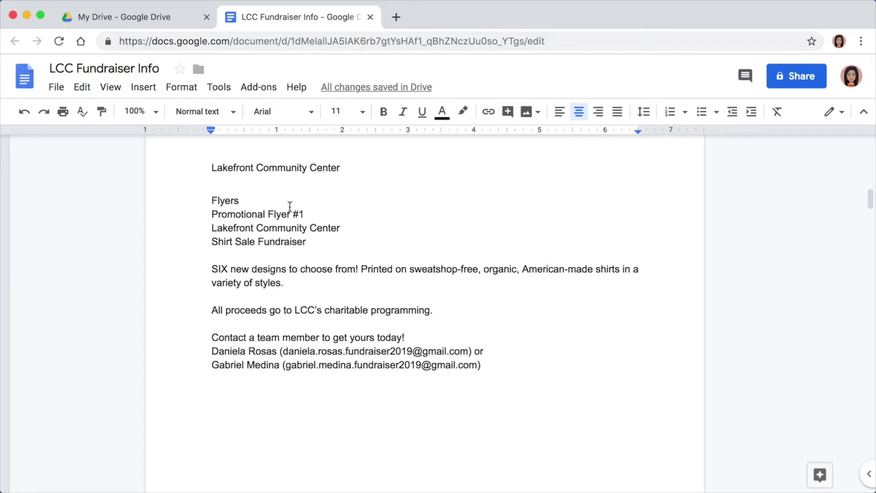
drag(211, 197, 247, 199)
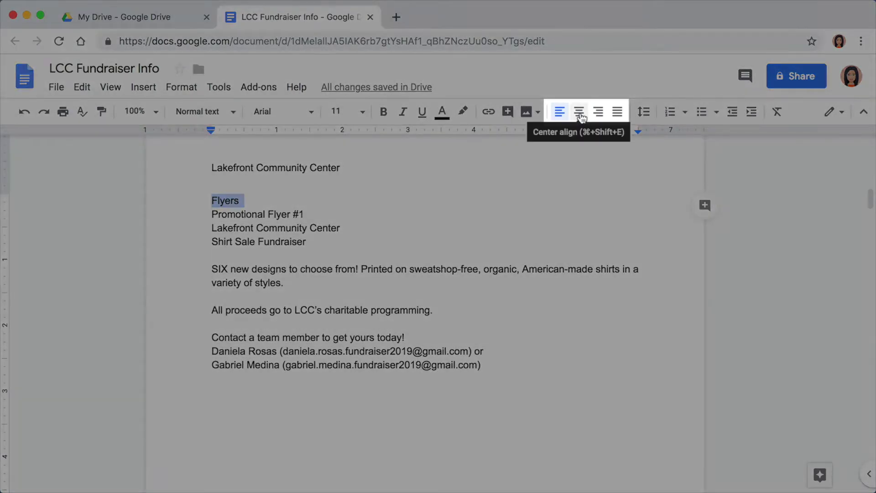
click(580, 114)
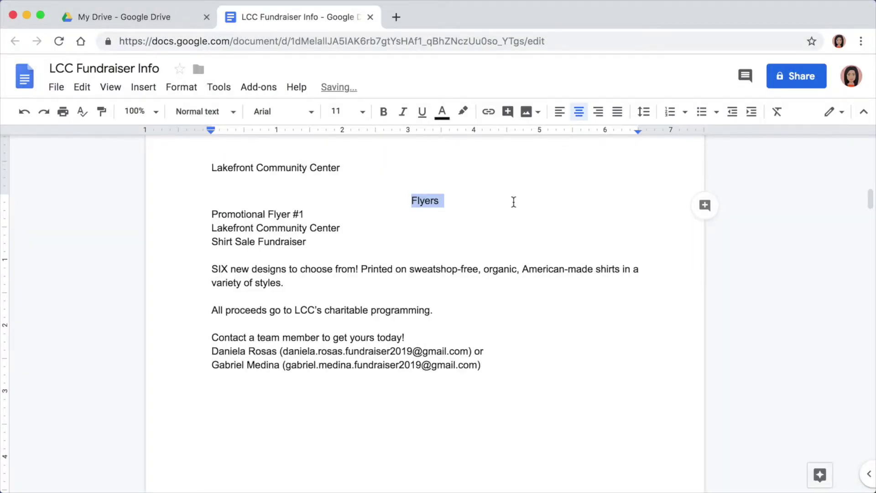
click(513, 202)
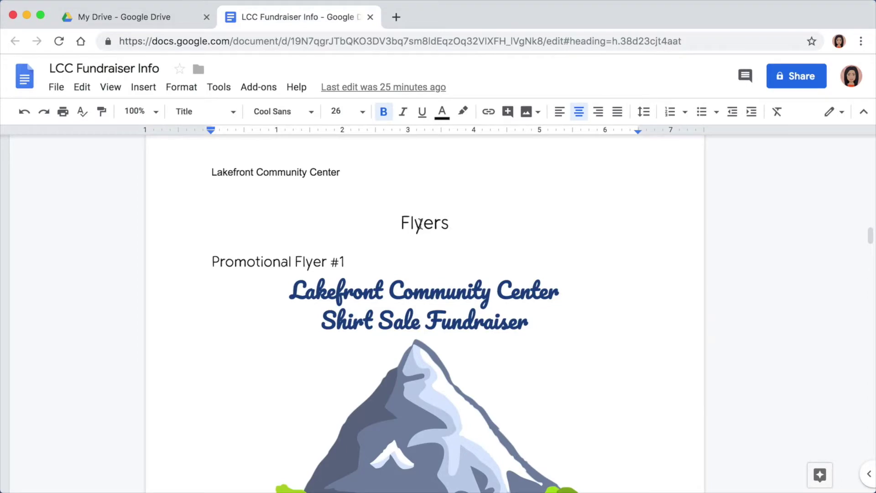
Examine the alignment of the Flyers heading, the flyer title, the mountain image and the text below it in the formatted document
click(421, 224)
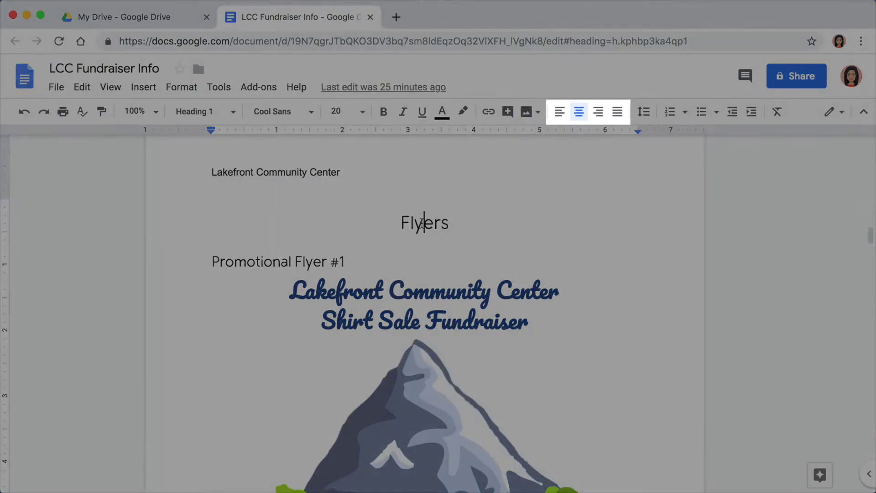
click(432, 294)
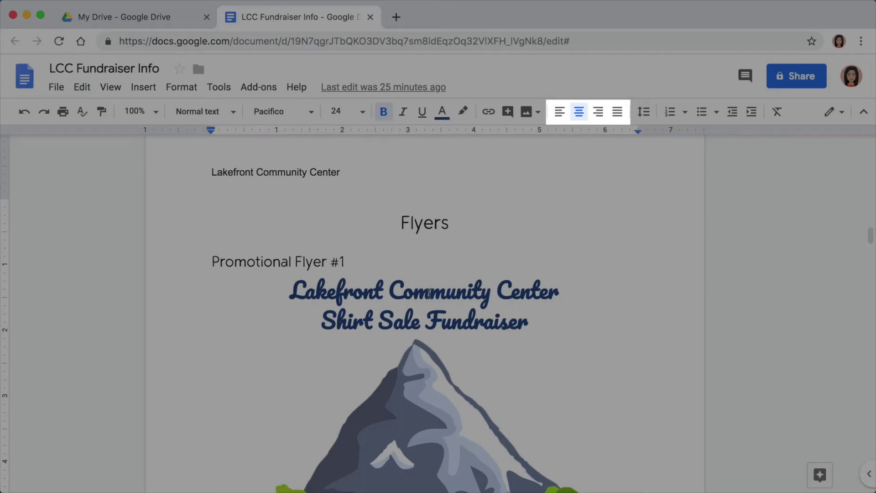
scroll(430, 296, down, 6)
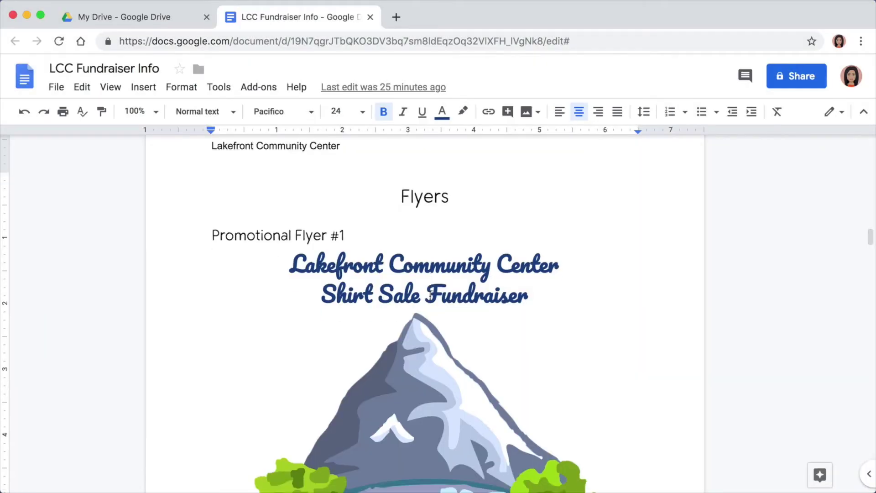
click(432, 298)
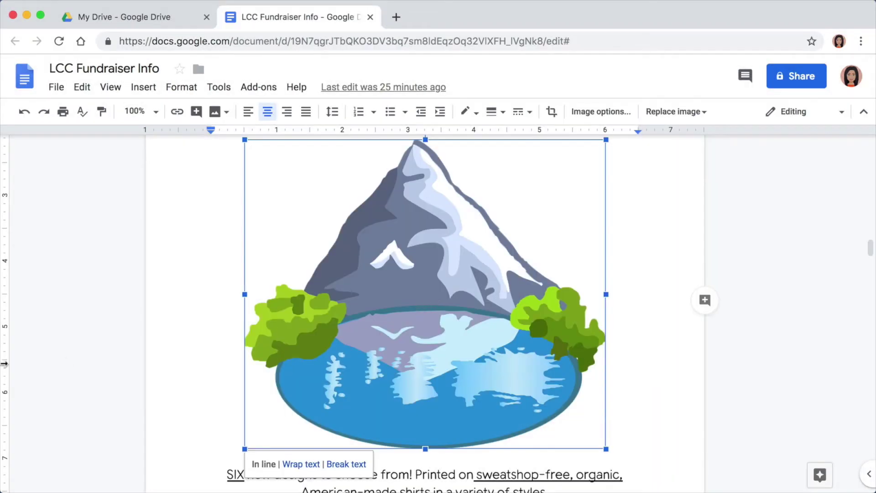
click(85, 344)
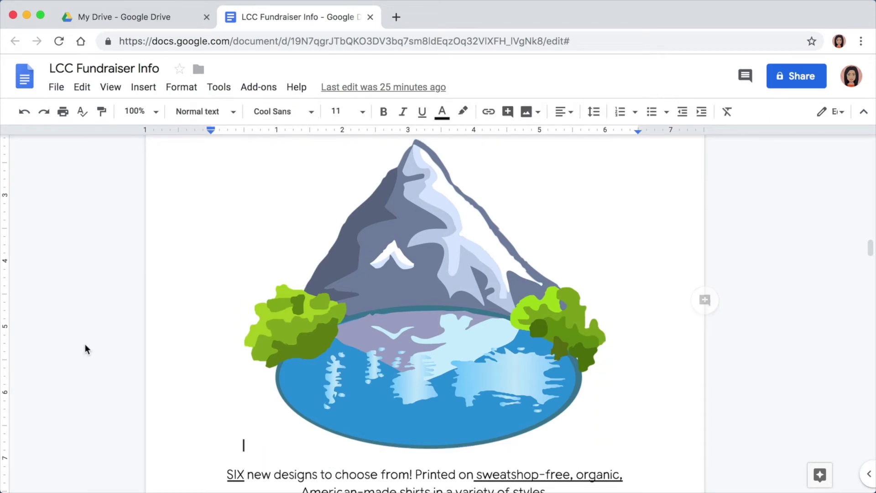
scroll(107, 364, down, 3)
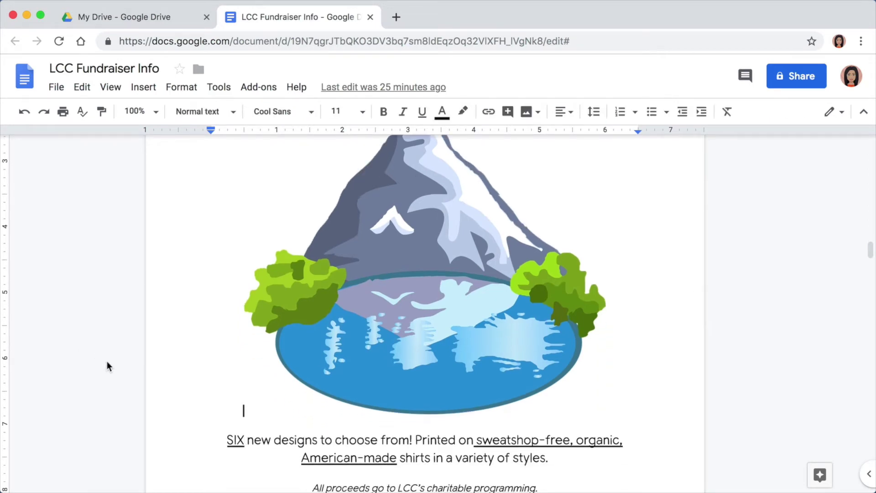
scroll(107, 364, down, 2)
scroll(107, 363, down, 3)
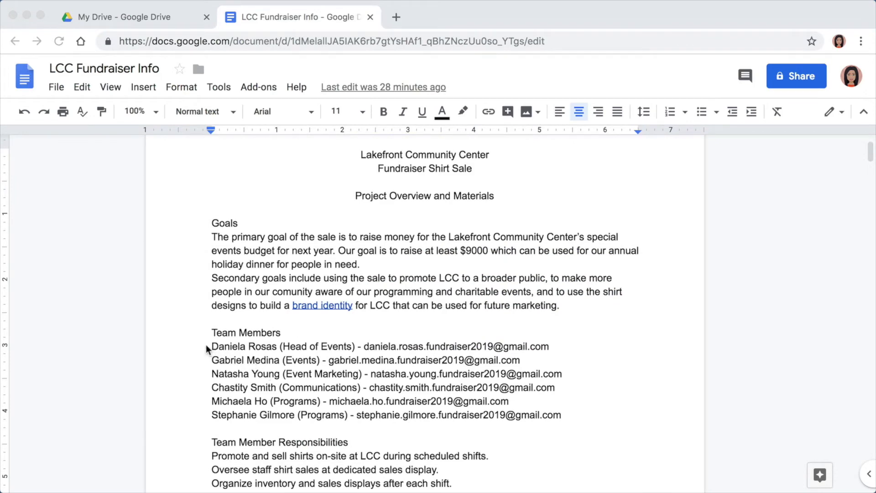
Turn the six lines under "Team Members" into a bulleted list
drag(207, 345, 566, 416)
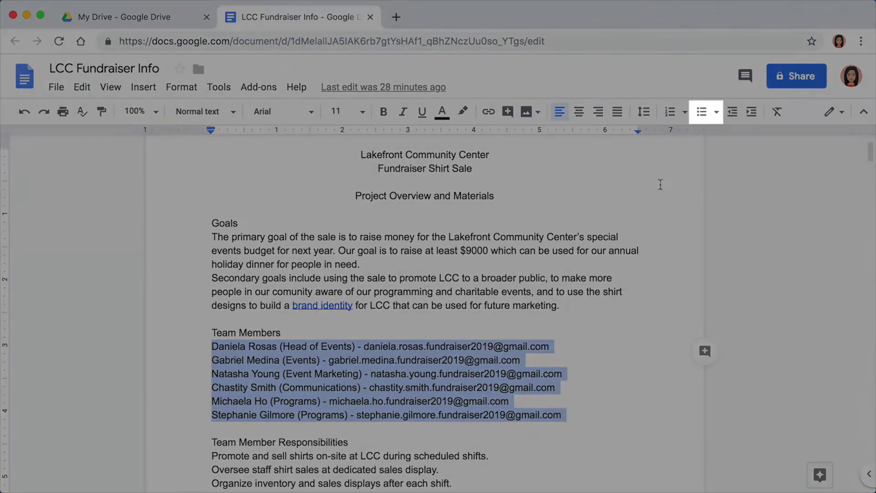
click(703, 114)
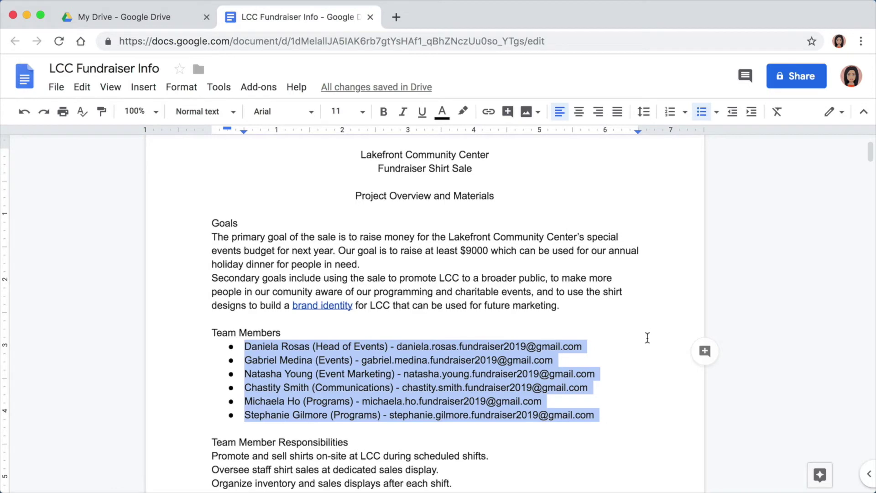
click(636, 349)
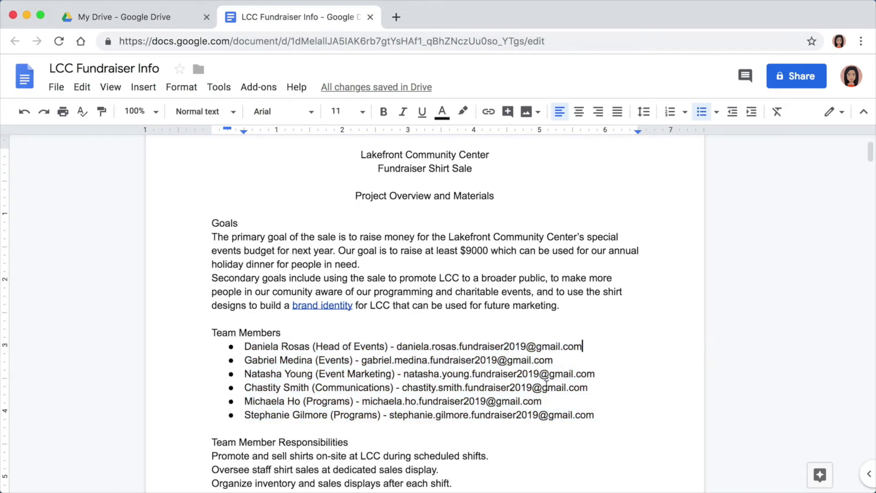
Turn the four lines under "Team Member Responsibilities" into a numbered list
scroll(548, 385, down, 5)
scroll(551, 385, down, 5)
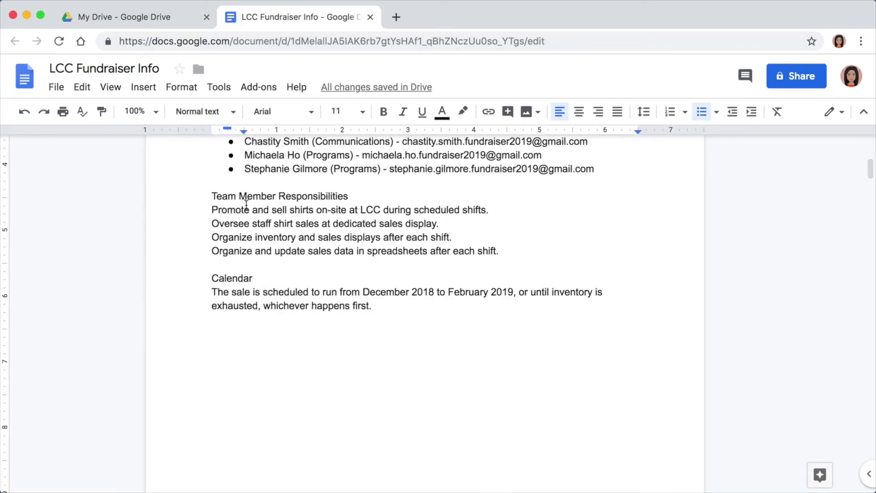
drag(211, 210, 506, 254)
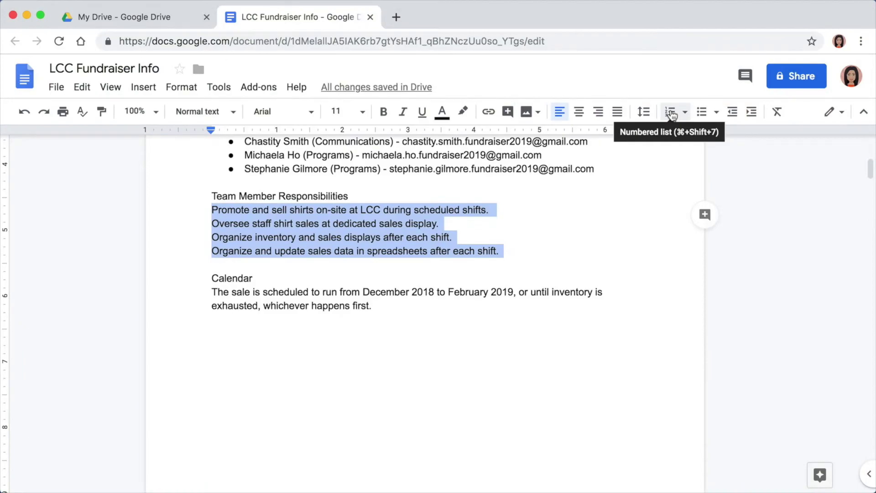
click(670, 113)
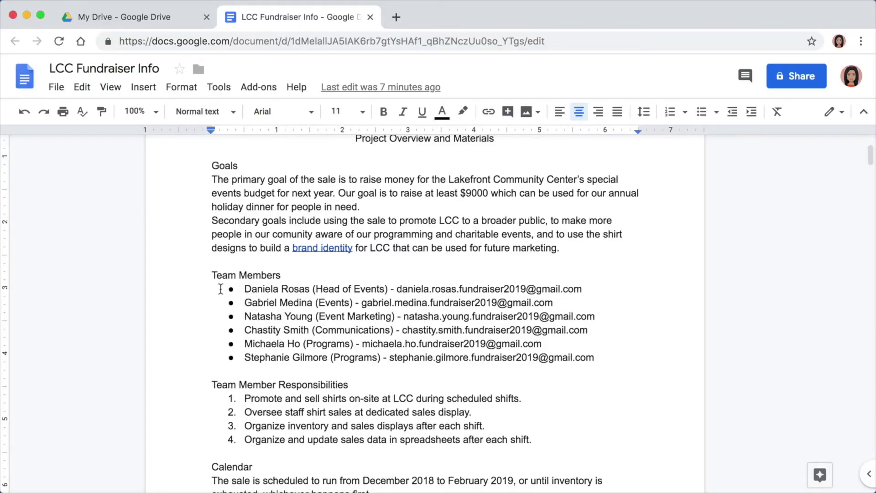
Set the line spacing of the bulleted Team Members list to 1.5
drag(225, 289, 596, 358)
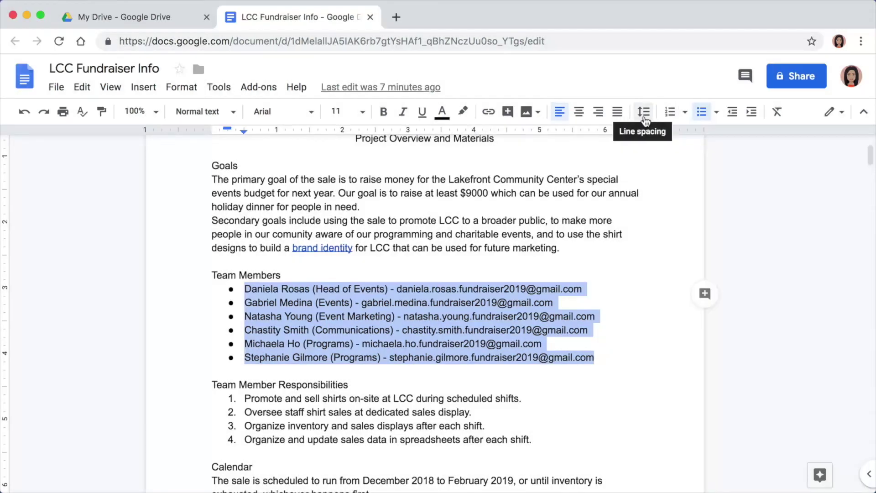
click(645, 118)
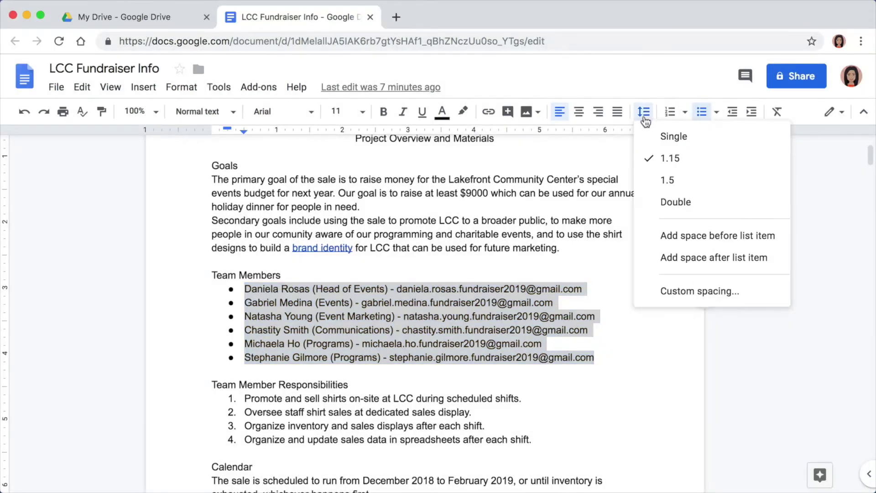
click(669, 182)
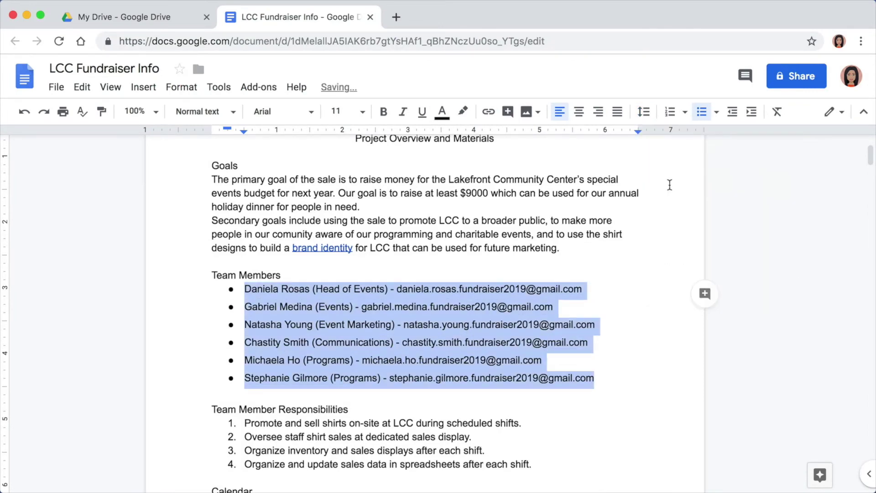
click(631, 376)
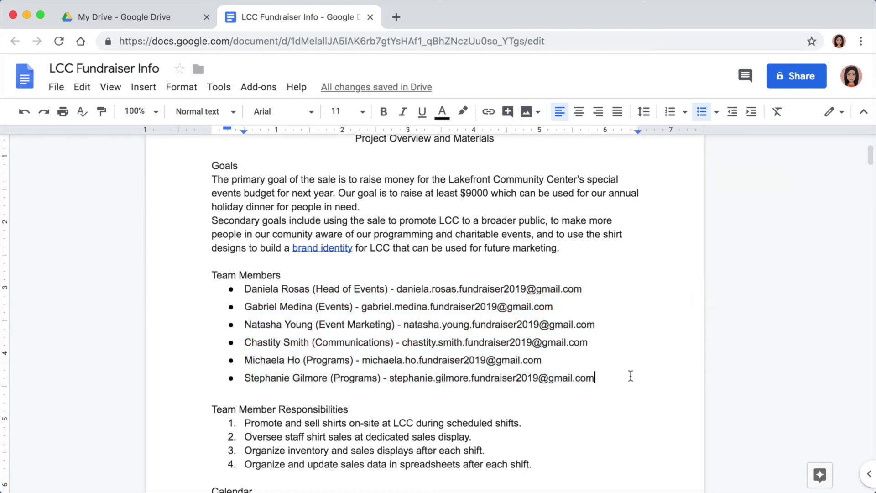
Add space after each of the two paragraphs under the "Goals" heading
click(569, 248)
drag(569, 248, 210, 180)
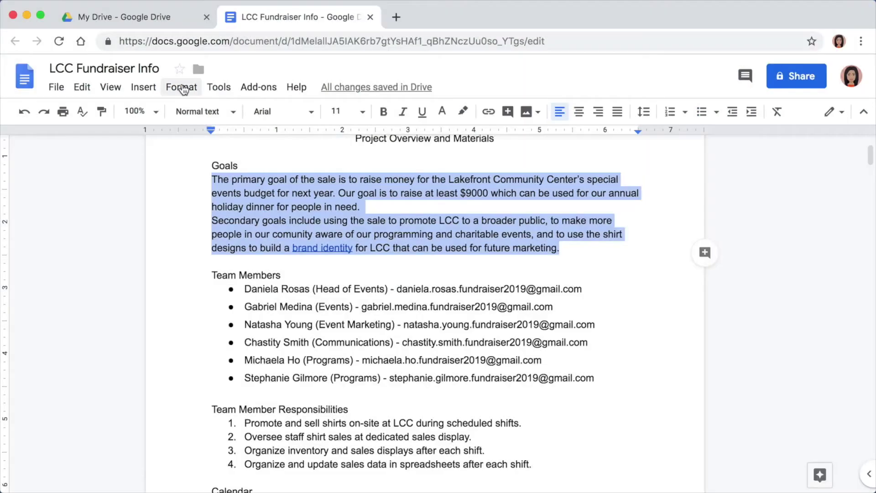
click(182, 87)
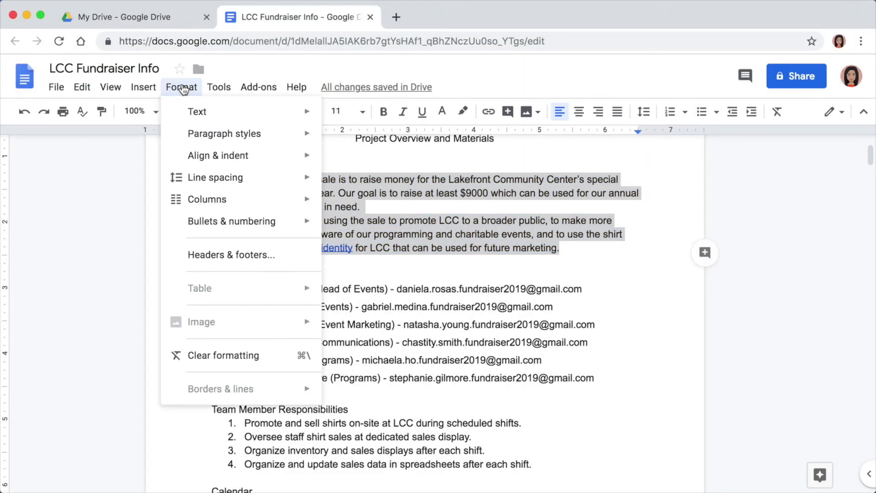
mouse_move(217, 181)
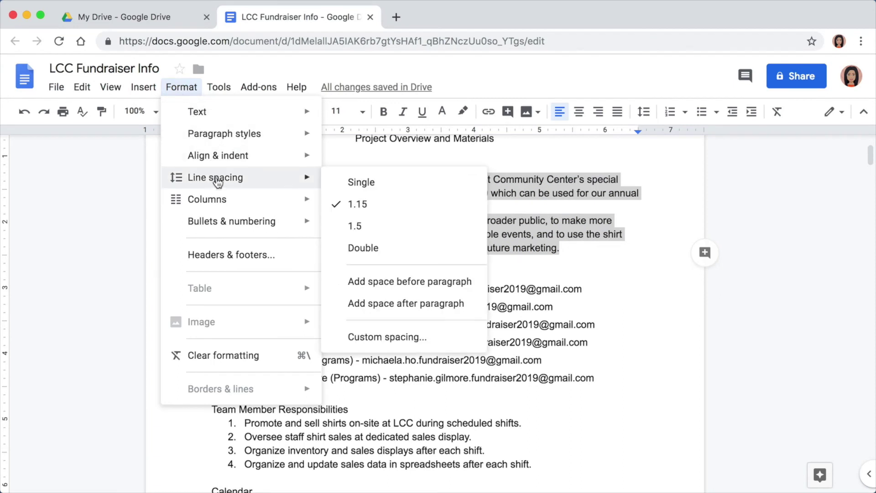
click(395, 304)
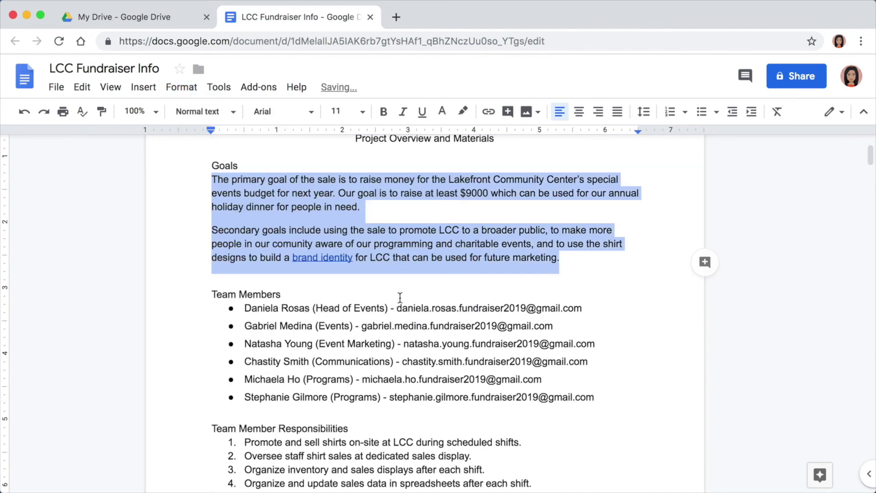
click(572, 258)
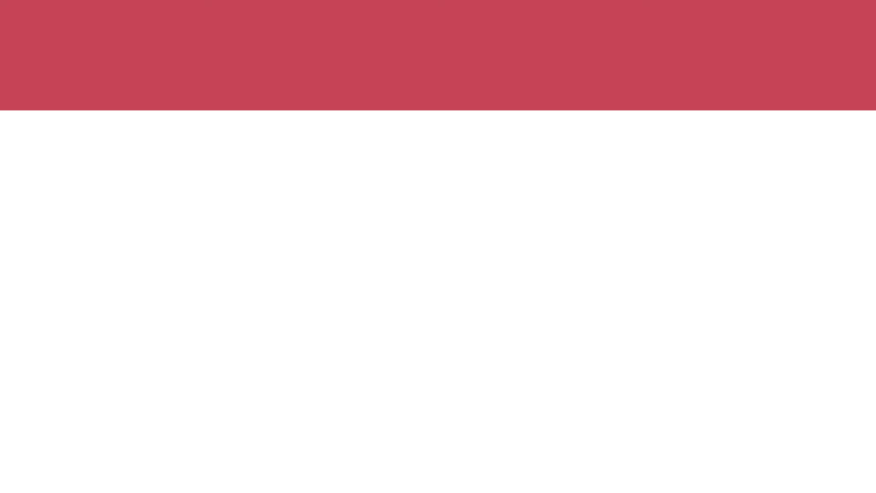